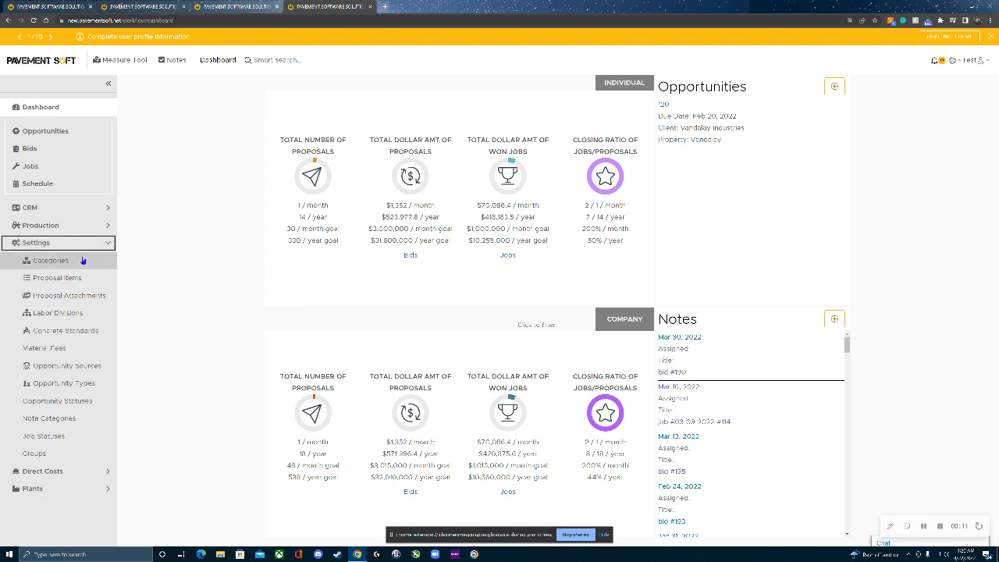
# Open the Asphalt Repair item from the proposal items list in the settings
pyautogui.click(90, 278)
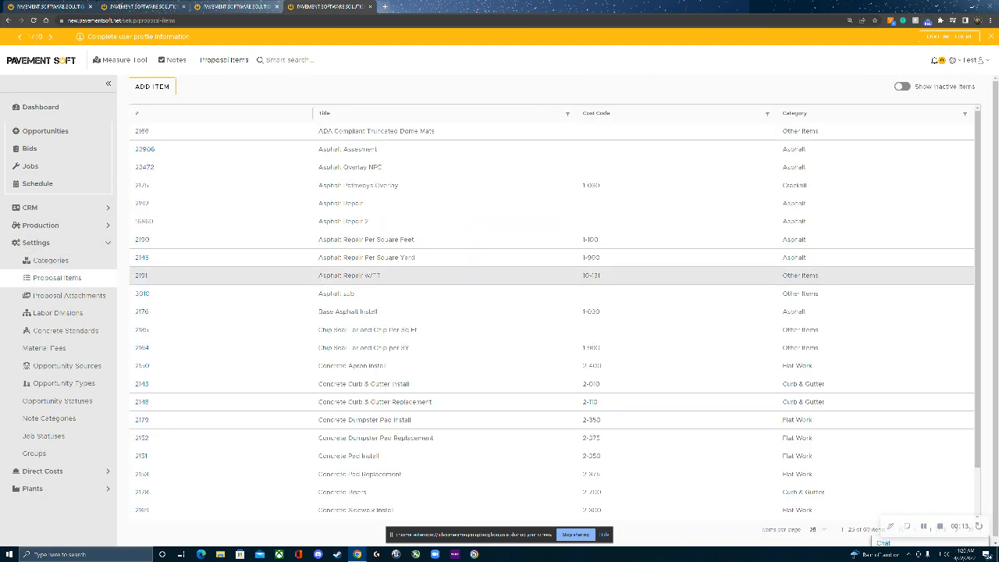
pyautogui.scroll(-1, 332, 277)
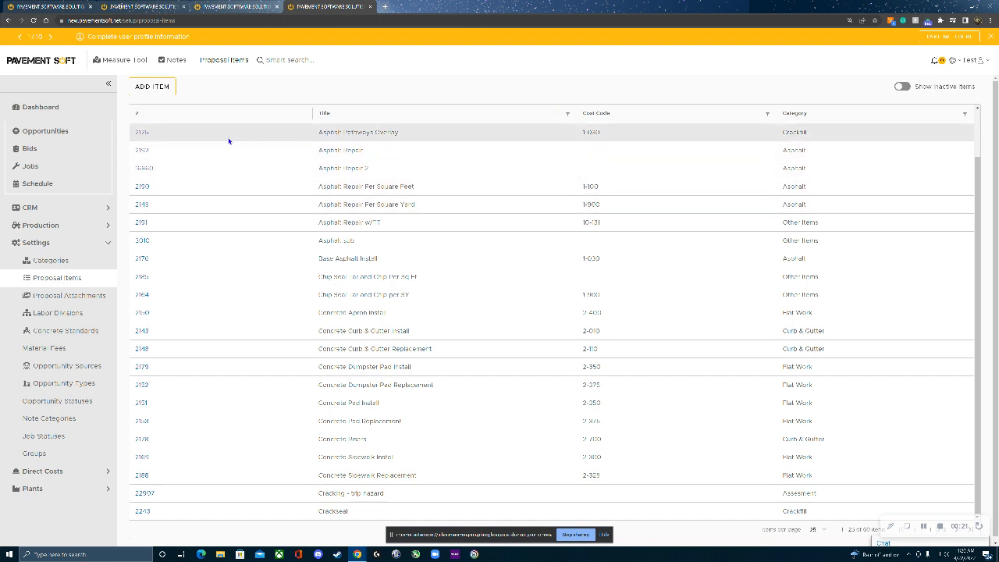
pyautogui.click(140, 152)
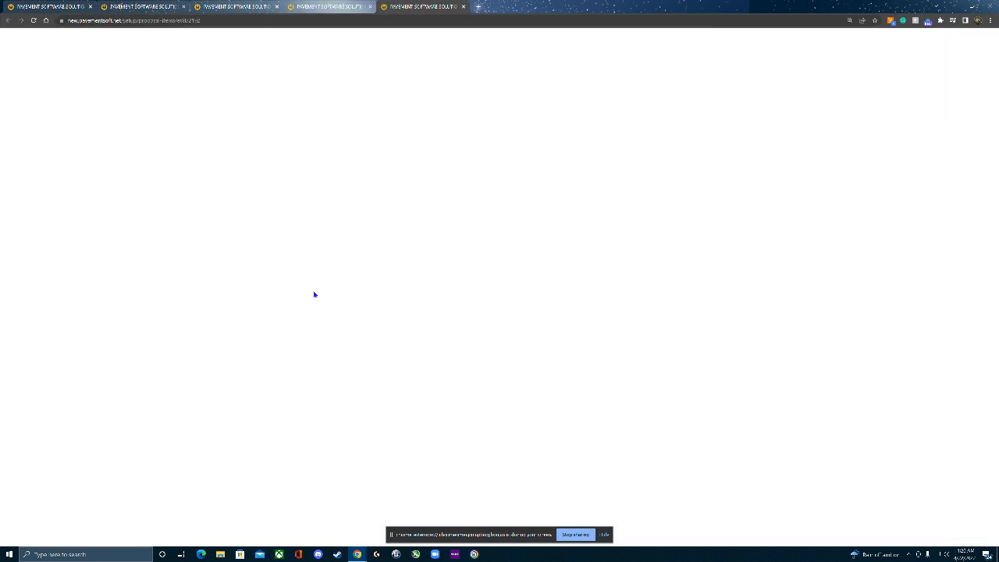
# Review the Asphalt Repair item's proposal text and cost blocks, and leave the item without saving
pyautogui.moveTo(290, 242); pyautogui.dragTo(595, 280)
pyautogui.click(270, 265)
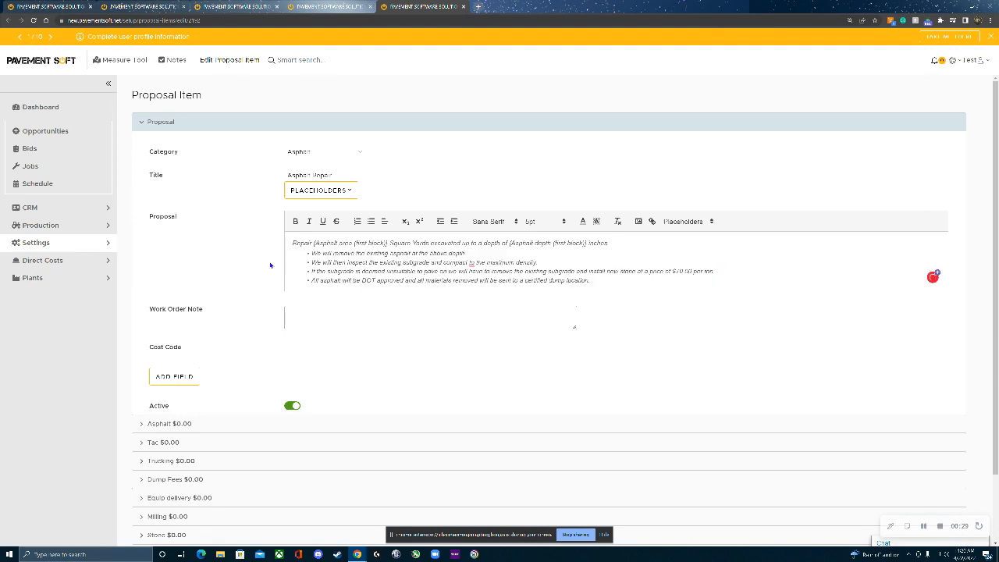
pyautogui.scroll(-1, 270, 265)
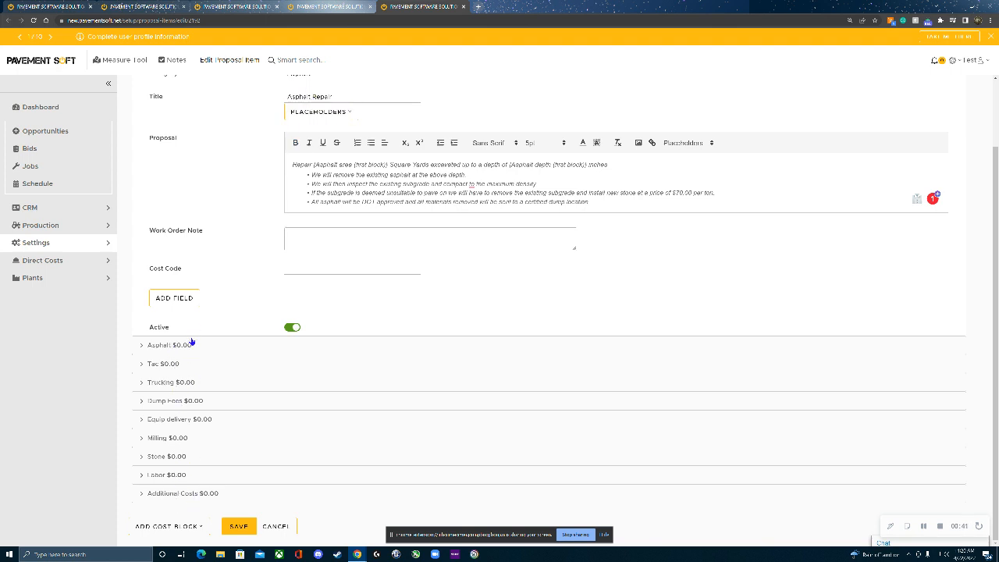
pyautogui.scroll(2, 234, 265)
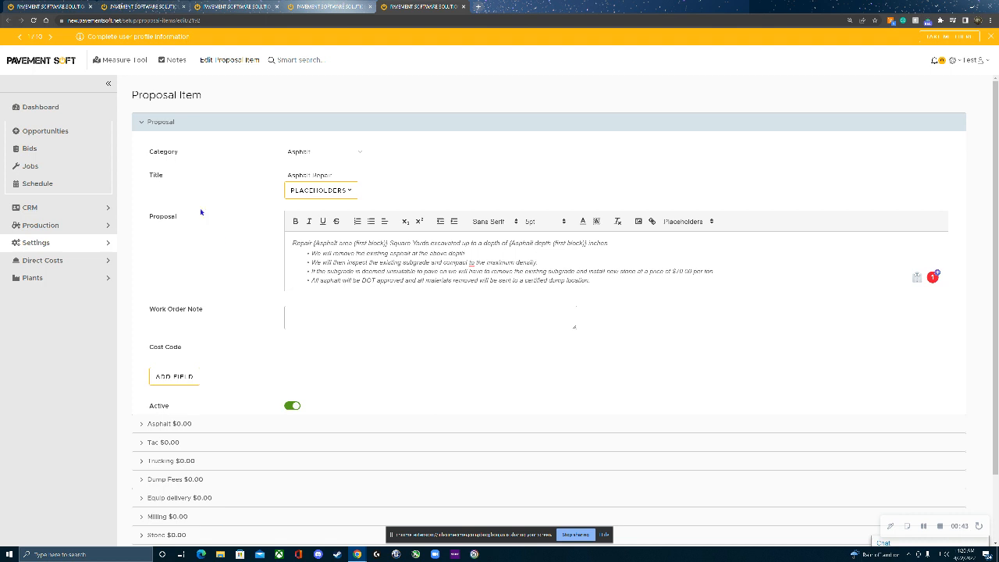
pyautogui.click(160, 124)
pyautogui.click(265, 324)
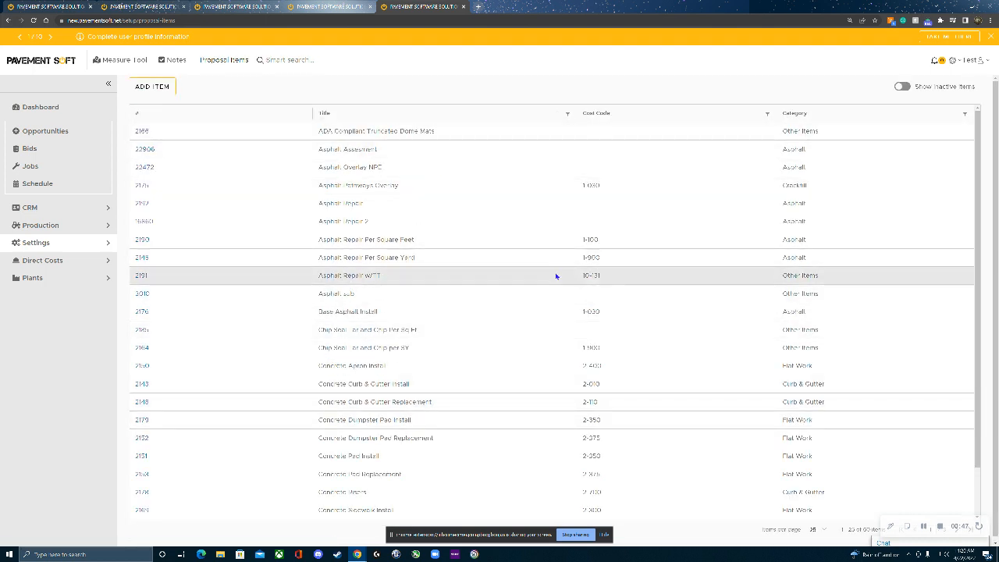
# Filter the proposal items by the title "test" and open the Test Asphalt item
pyautogui.click(568, 114)
pyautogui.click(490, 162)
pyautogui.write('test')
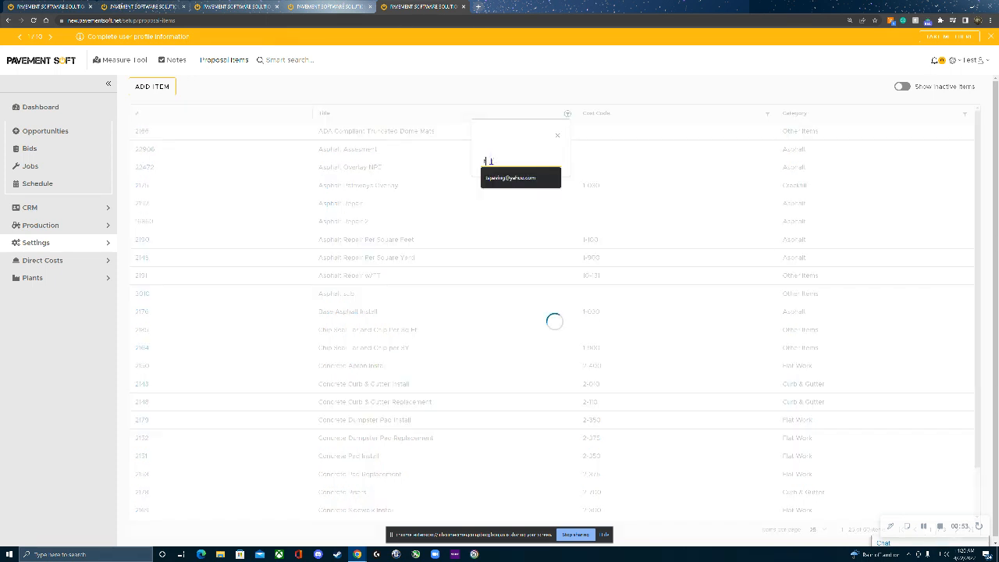
pyautogui.click(470, 197)
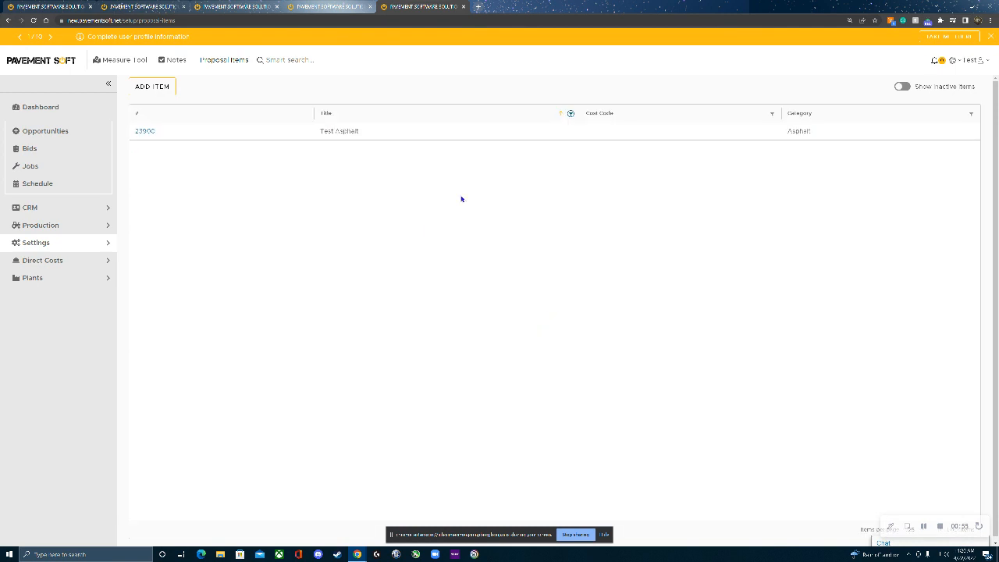
pyautogui.click(144, 132)
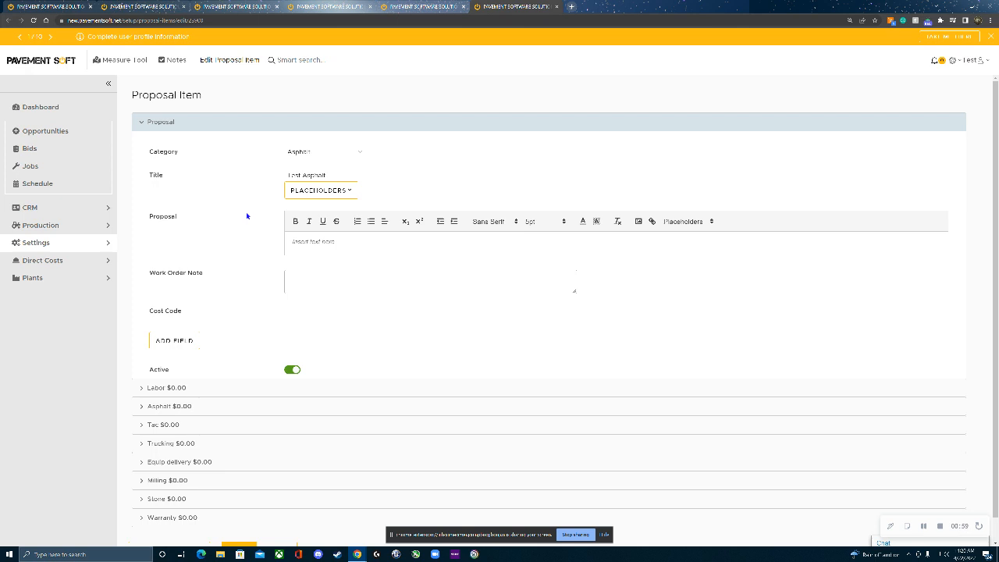
# Change the item's category to Sealer and its title to "Test Sealer"
pyautogui.click(362, 152)
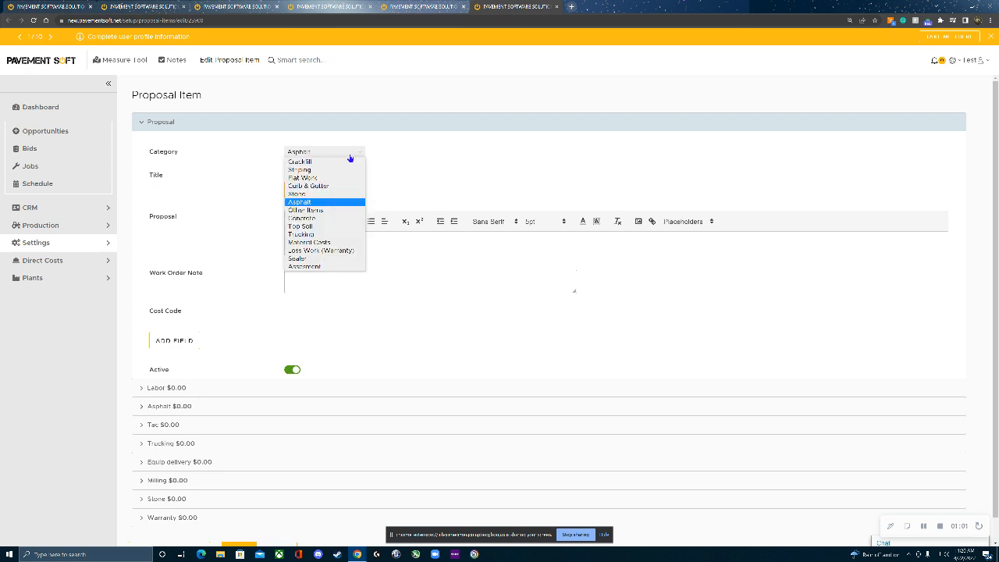
pyautogui.click(314, 260)
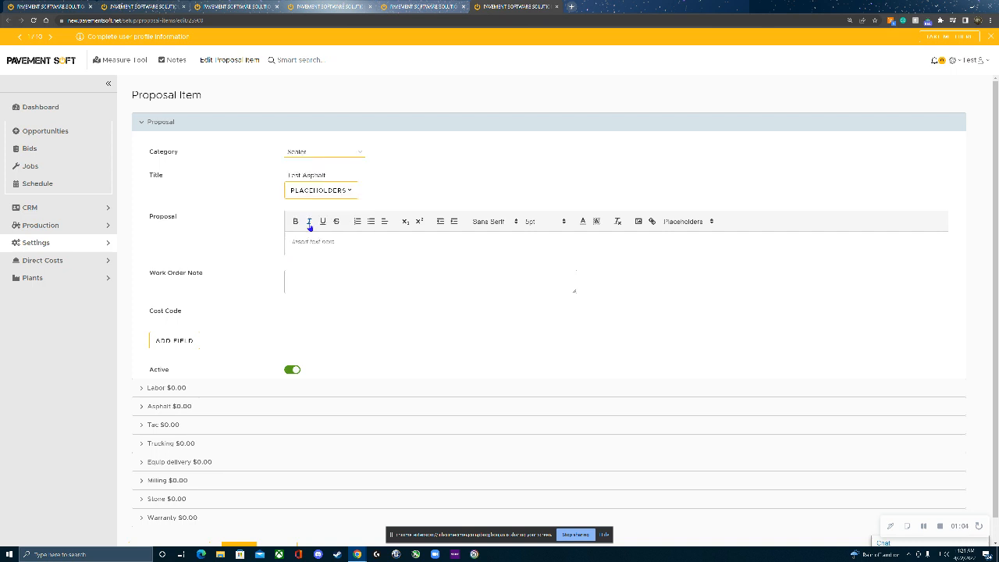
pyautogui.doubleClick(322, 176)
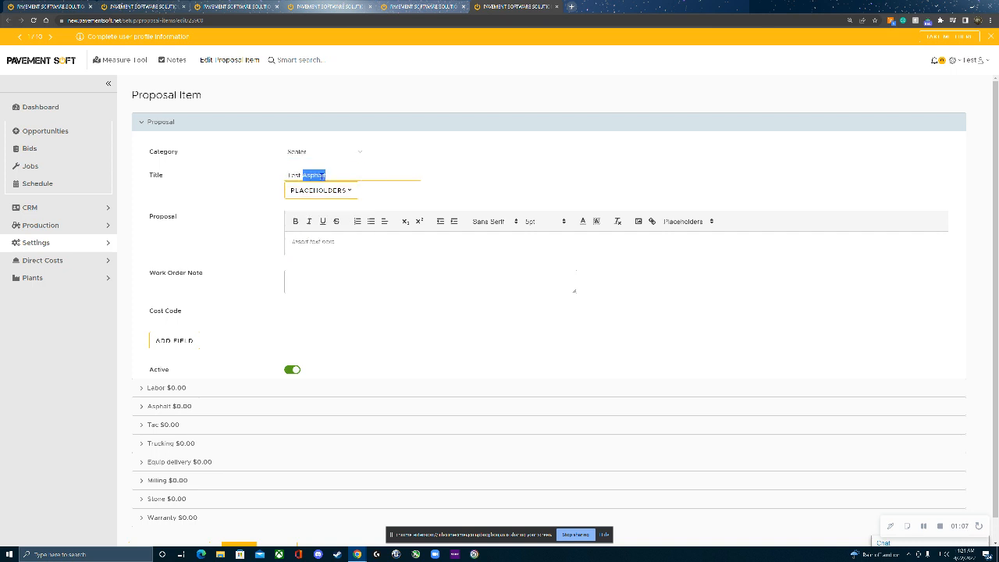
pyautogui.write('Sealer')
# Look through the placeholders available for the proposal text without inserting one
pyautogui.click(315, 243)
pyautogui.click(678, 223)
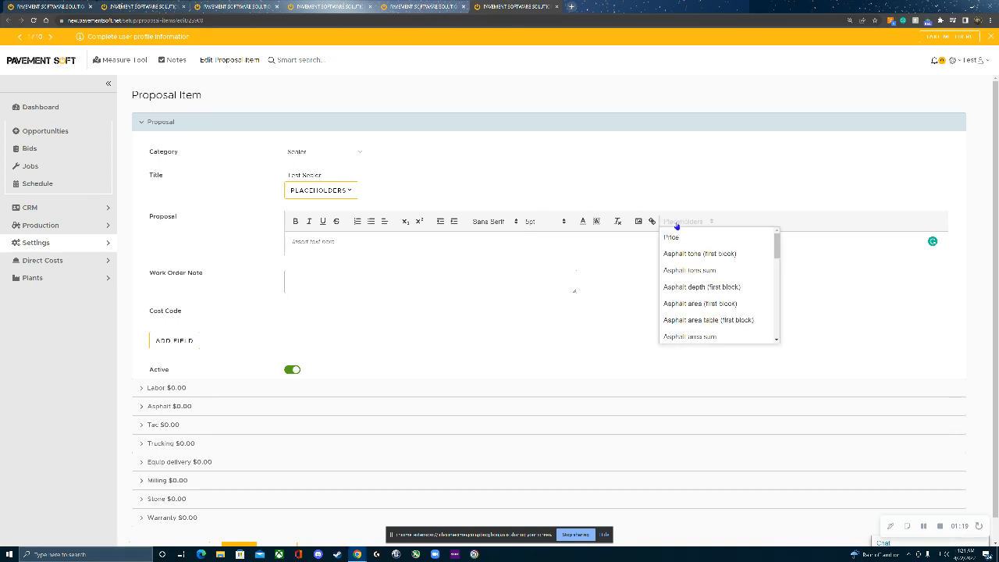
pyautogui.scroll(-5, 676, 287)
pyautogui.click(605, 280)
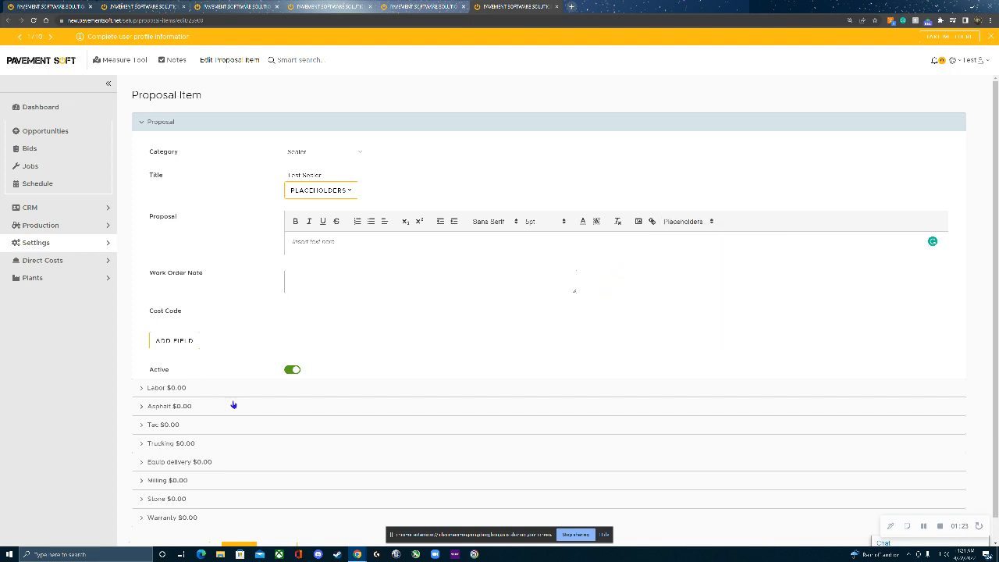
# Remove the Asphalt cost block from the Test Sealer proposal item
pyautogui.scroll(-1, 201, 495)
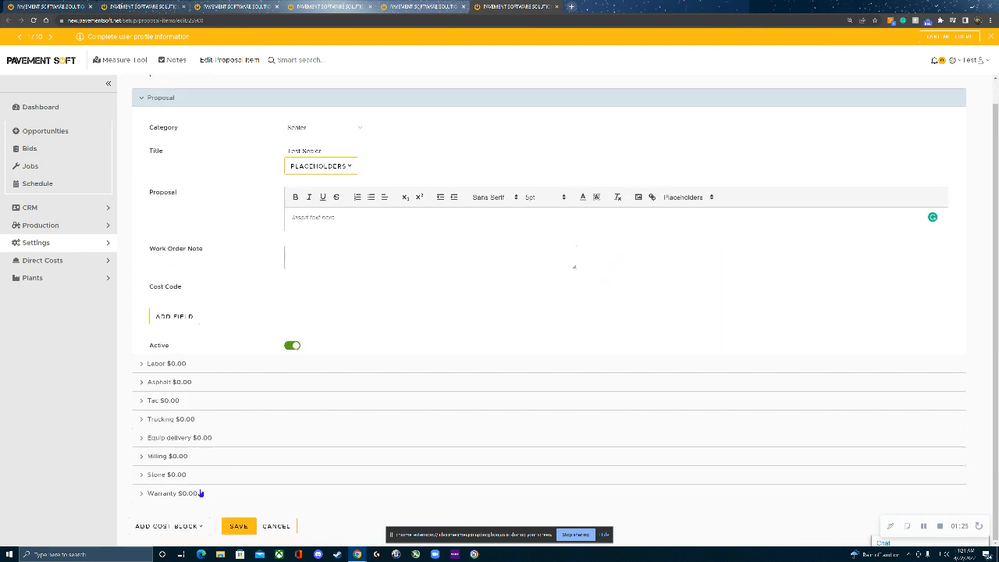
pyautogui.click(174, 383)
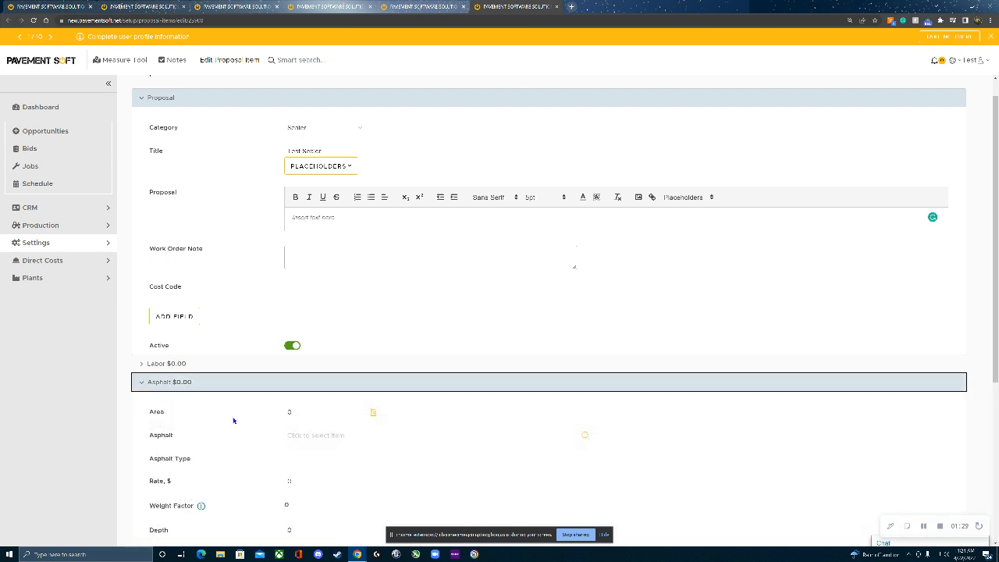
pyautogui.scroll(-3, 232, 420)
pyautogui.click(203, 446)
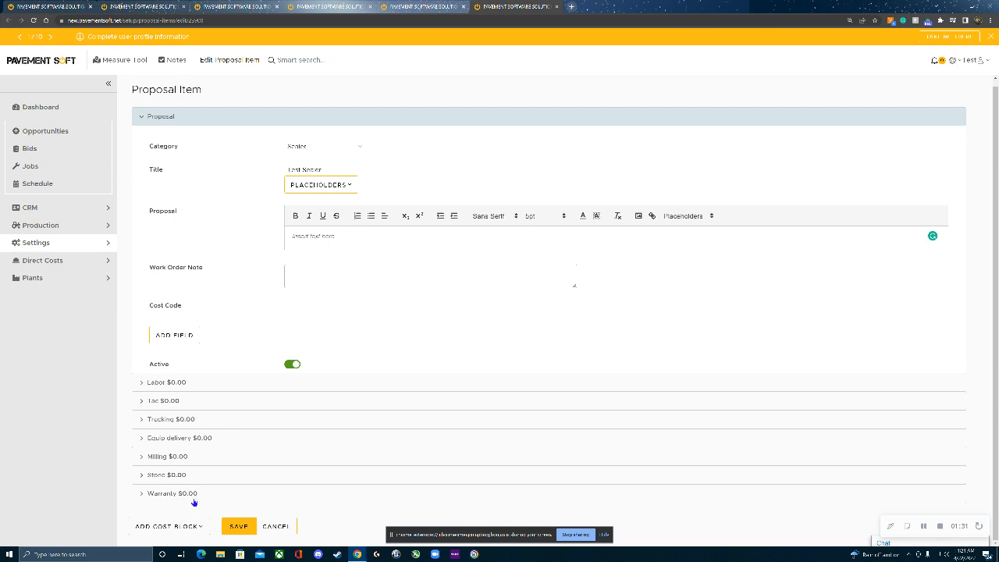
# Add a Sealer cost block, placed above the Labor block, and save the proposal item
pyautogui.click(195, 526)
pyautogui.click(145, 342)
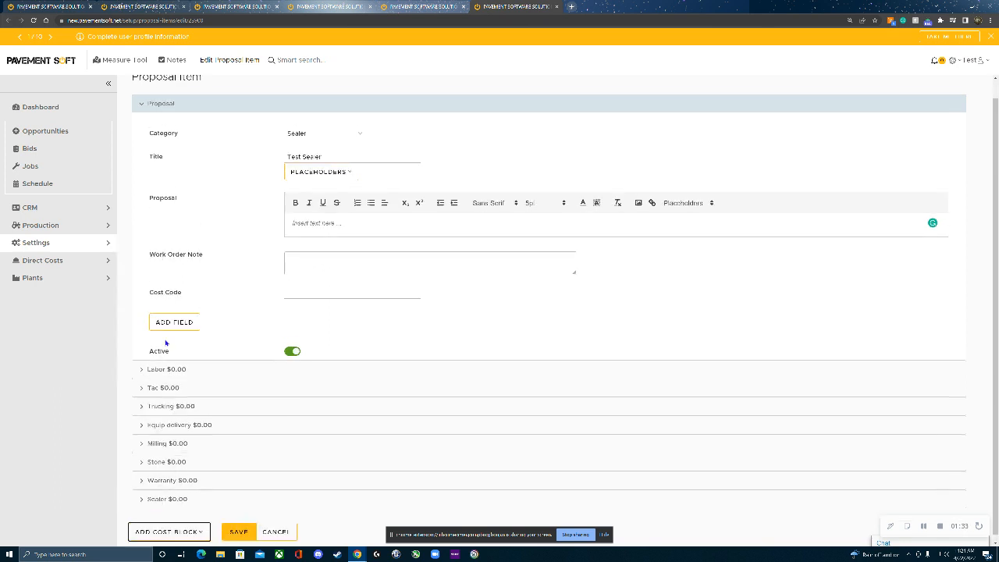
pyautogui.click(153, 494)
pyautogui.moveTo(153, 497); pyautogui.dragTo(154, 365)
pyautogui.click(154, 365)
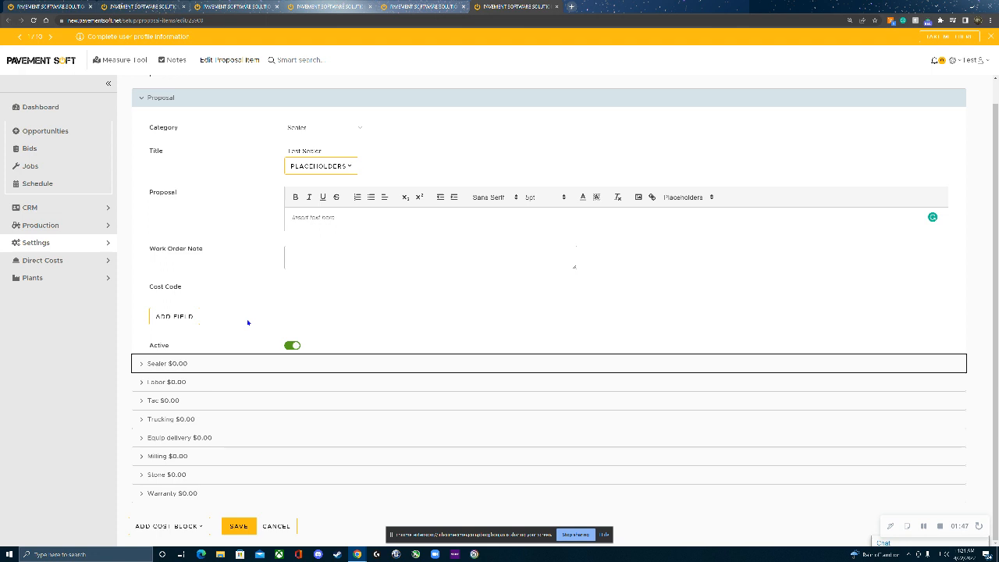
pyautogui.click(250, 530)
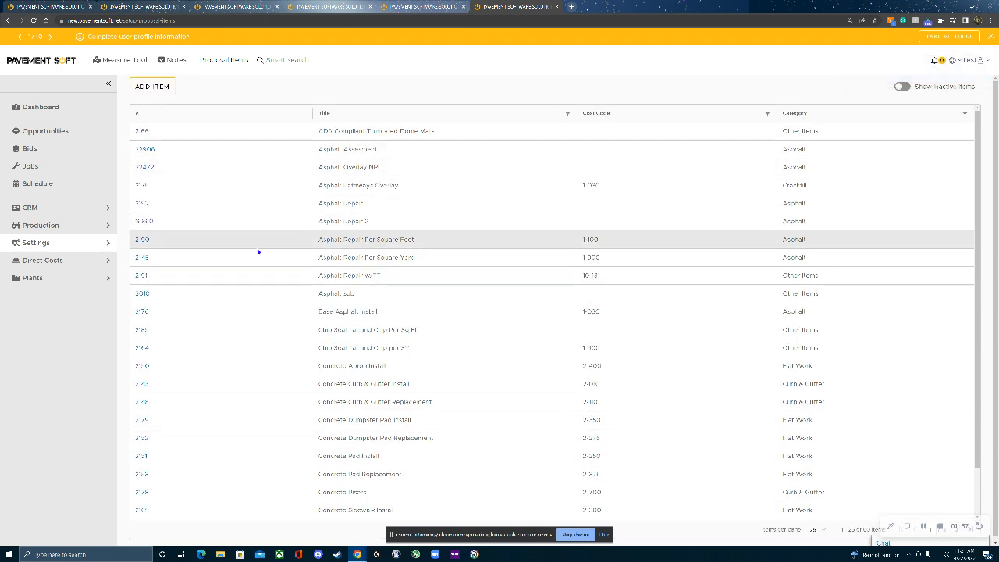
# Deactivate the All Quarries - Everywhere item in the Asphalt direct costs and save it
pyautogui.click(102, 261)
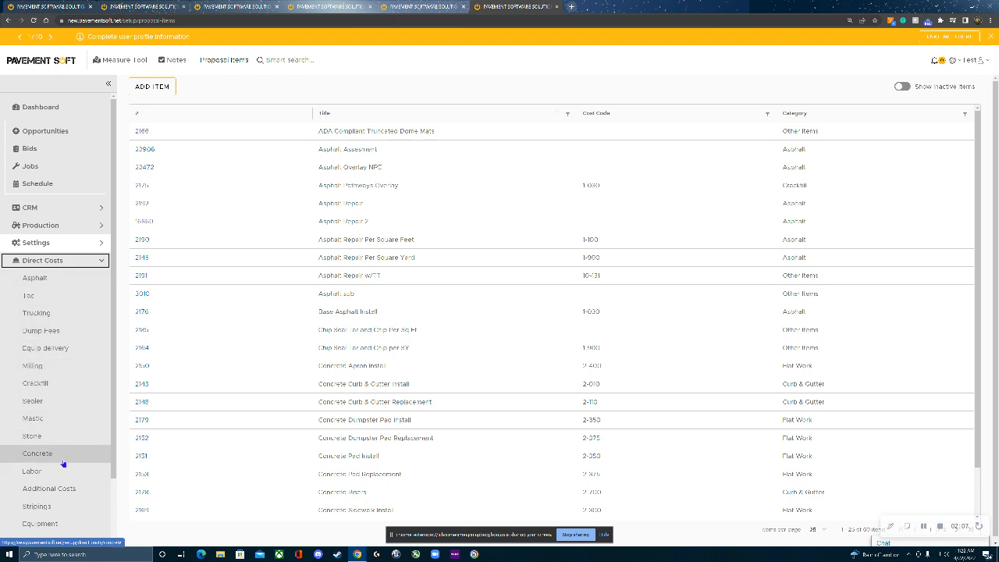
pyautogui.click(48, 280)
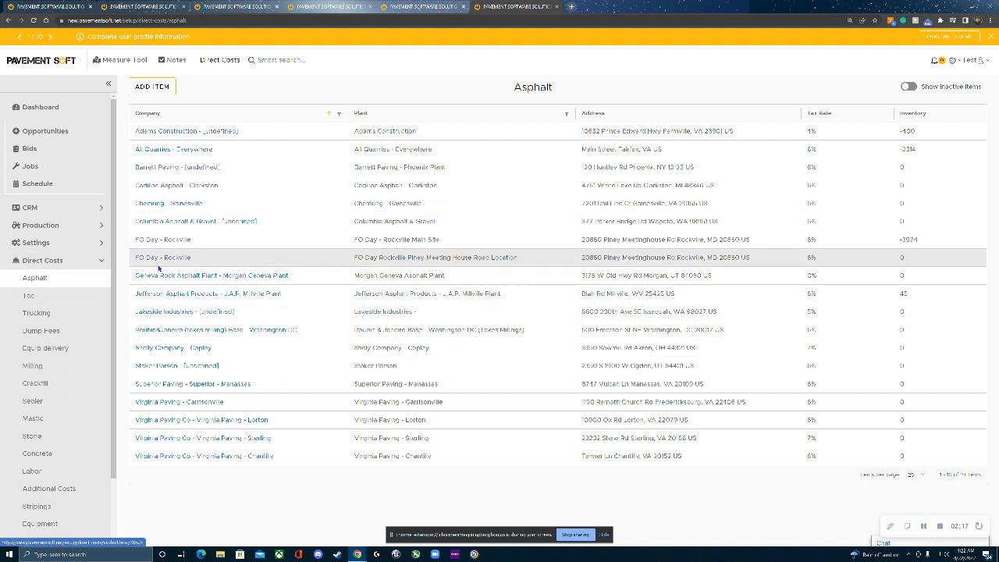
pyautogui.click(151, 149)
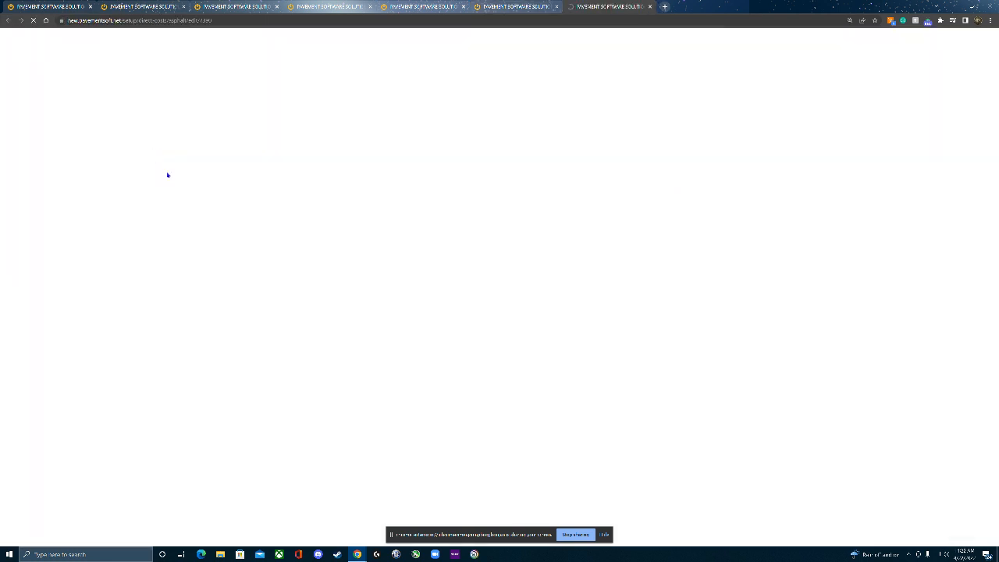
pyautogui.click(282, 522)
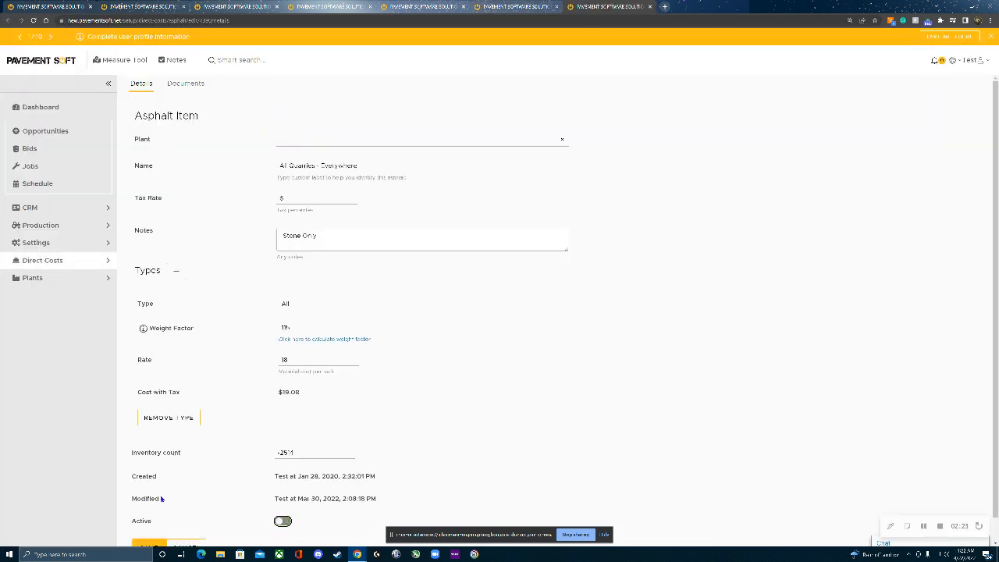
pyautogui.scroll(-1, 283, 522)
pyautogui.click(149, 521)
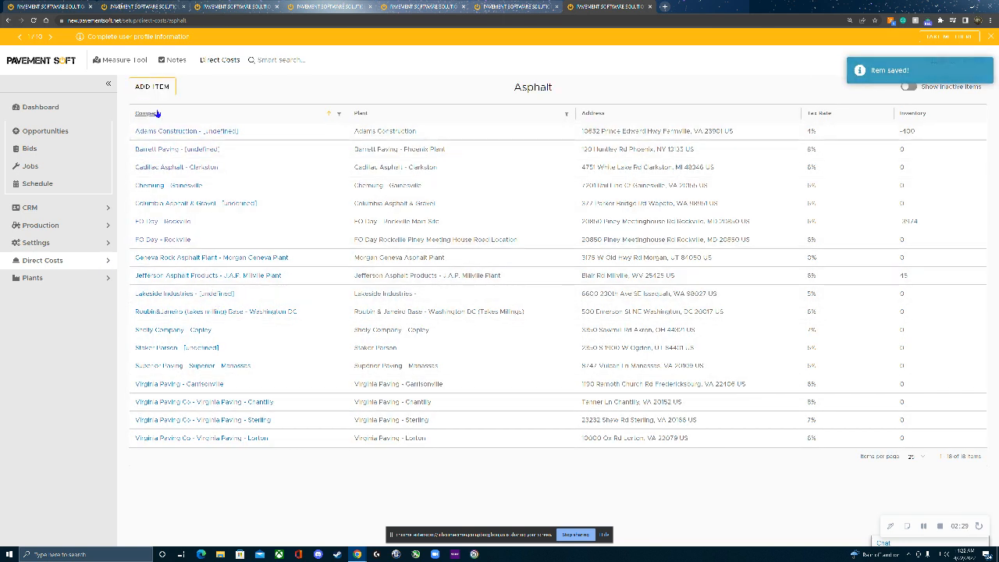
# Review the Tac items and the other categories under the direct costs
pyautogui.click(104, 262)
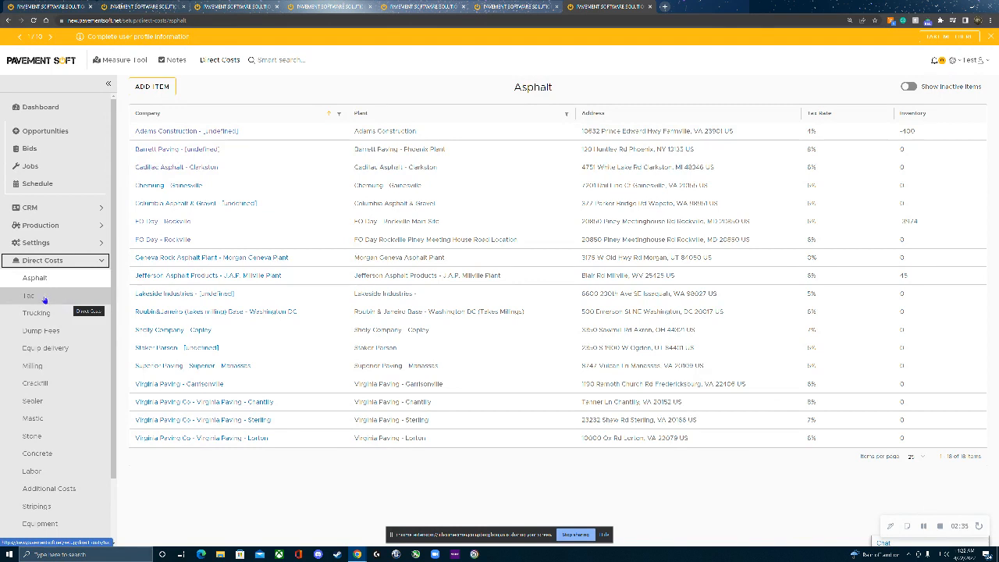
pyautogui.click(39, 297)
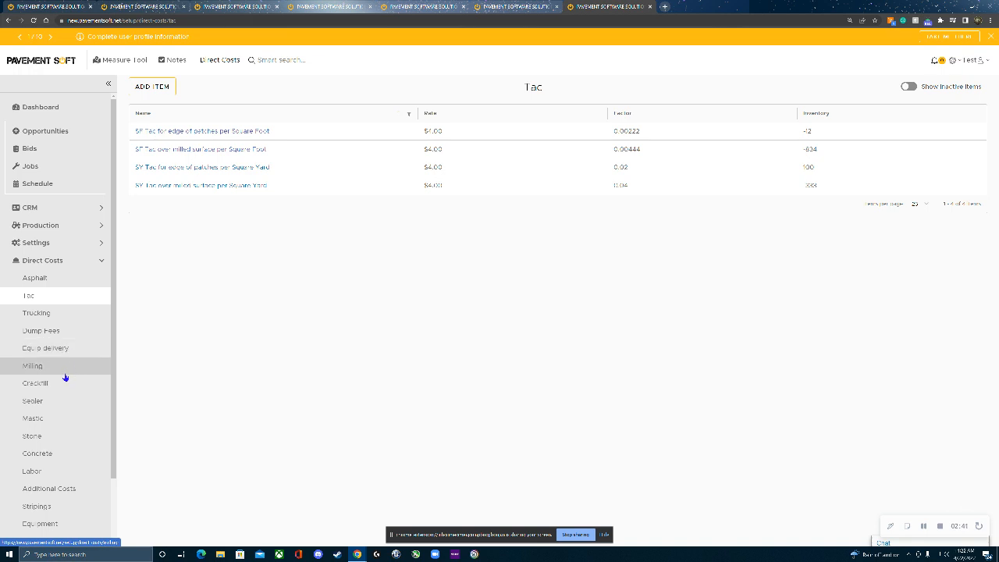
pyautogui.scroll(-1, 64, 391)
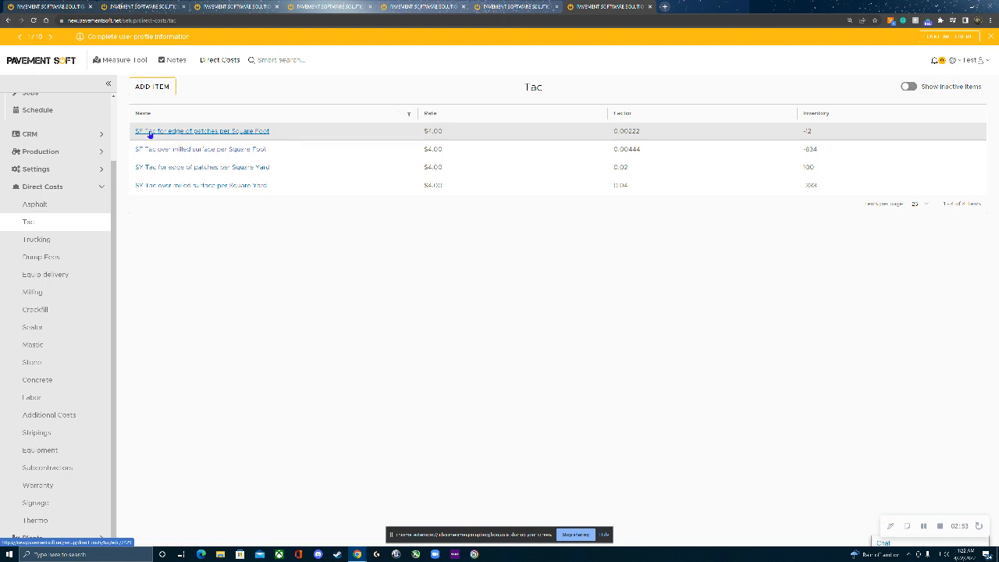
# Open the GDC SLC item in the Trucking direct costs and rename it "In House"
pyautogui.click(53, 243)
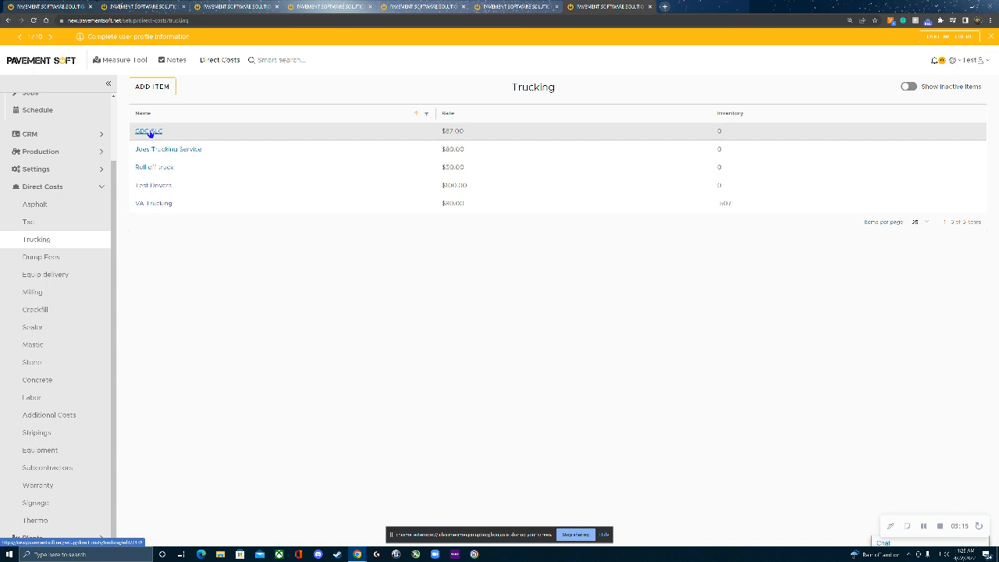
pyautogui.click(150, 132)
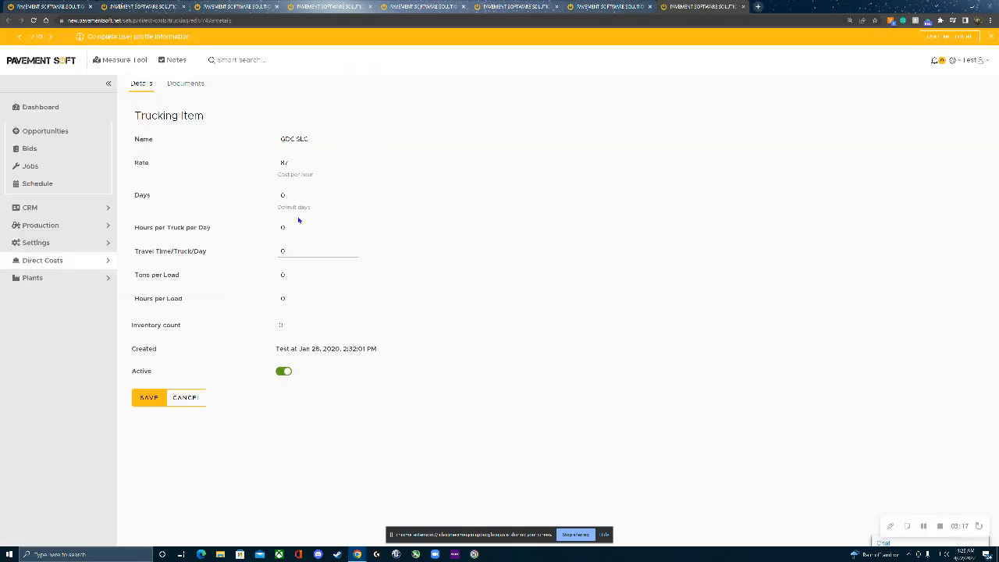
pyautogui.tripleClick(307, 141)
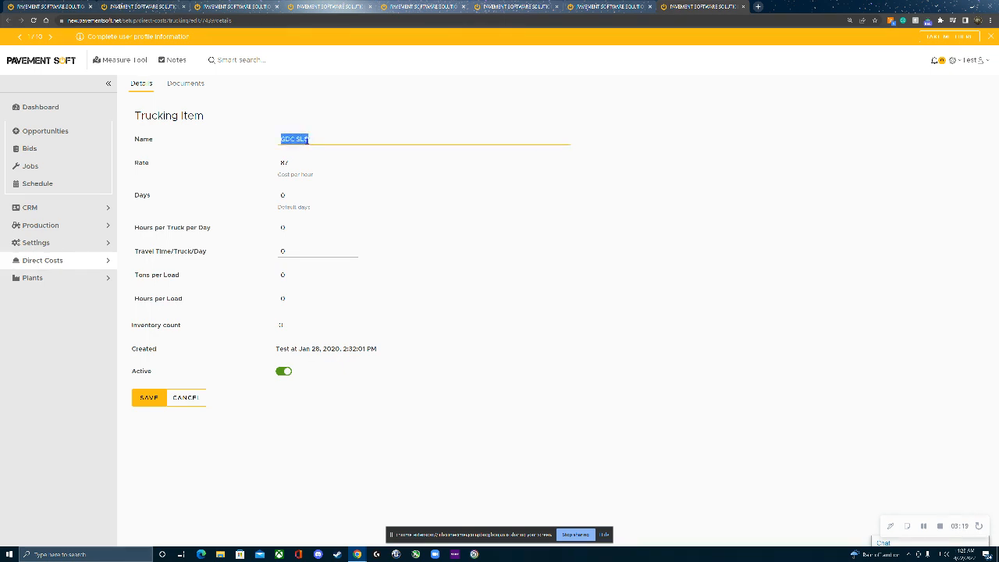
pyautogui.press('BackSpace')
# Set the trucking item's rate to 90, days to 1, hours per truck per day to 10 and travel time to 1
pyautogui.doubleClick(300, 164)
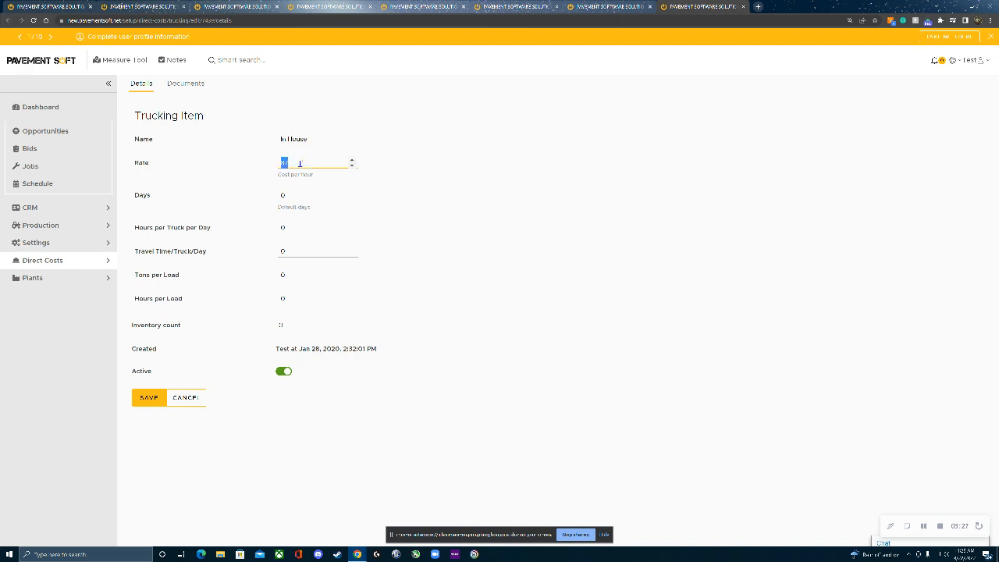
pyautogui.write('90')
pyautogui.doubleClick(298, 194)
pyautogui.write('1')
pyautogui.click(294, 228)
pyautogui.click(293, 252)
# Set the In House trucking item's tons per load to 18 and hours per load to 1, and save it
pyautogui.click(293, 274)
pyautogui.write('1')
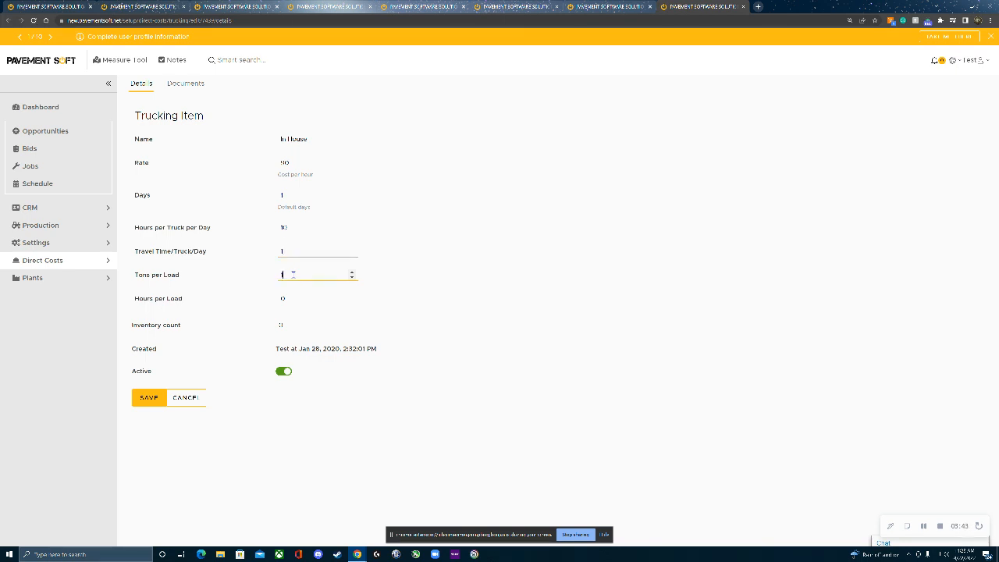
pyautogui.click(290, 298)
pyautogui.write('1')
pyautogui.click(290, 327)
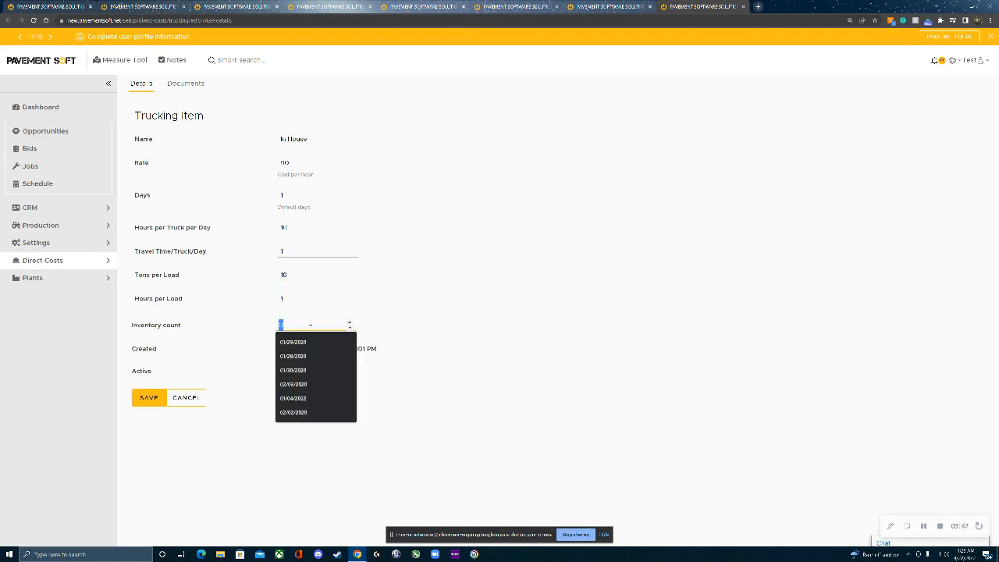
pyautogui.click(417, 320)
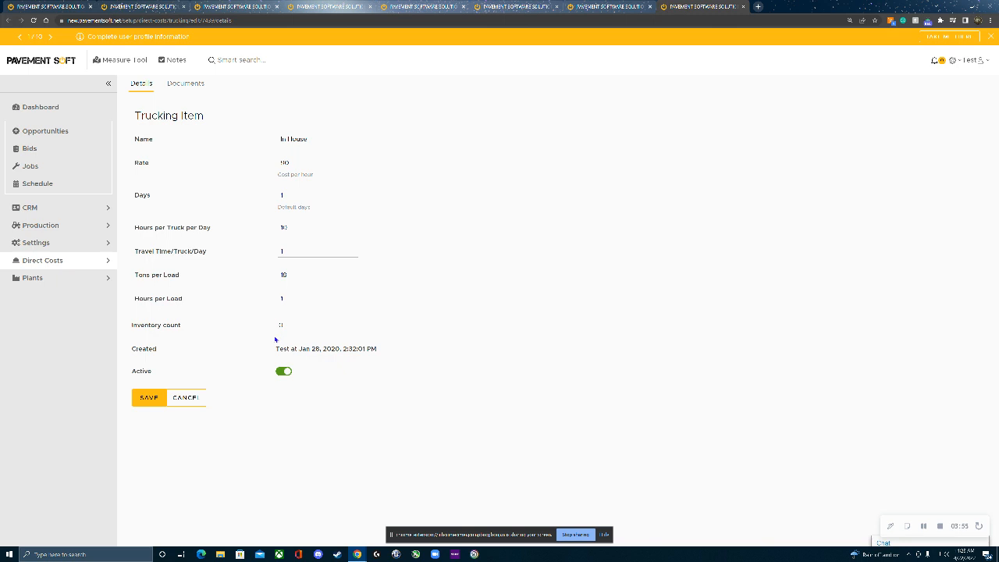
pyautogui.click(147, 398)
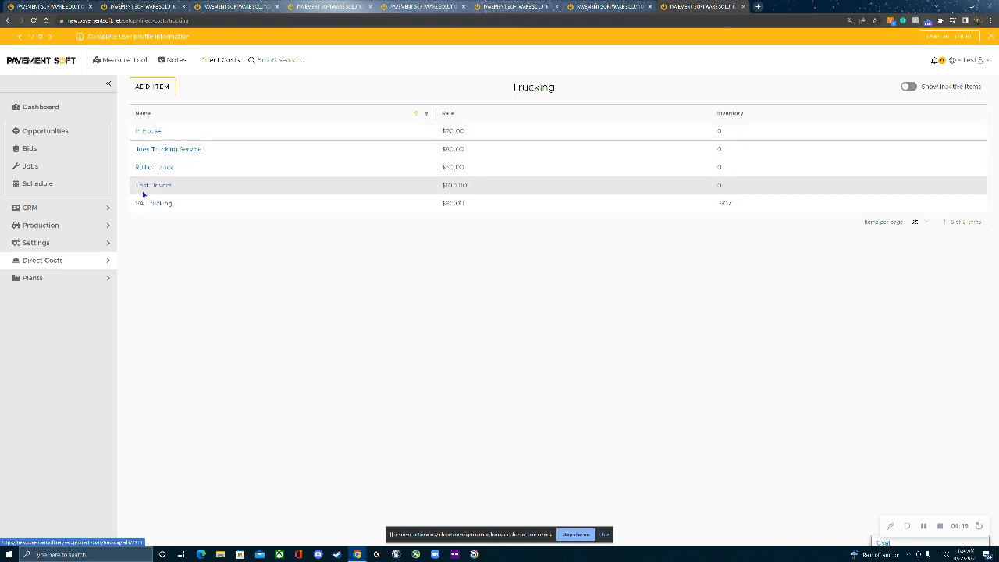
pyautogui.click(149, 89)
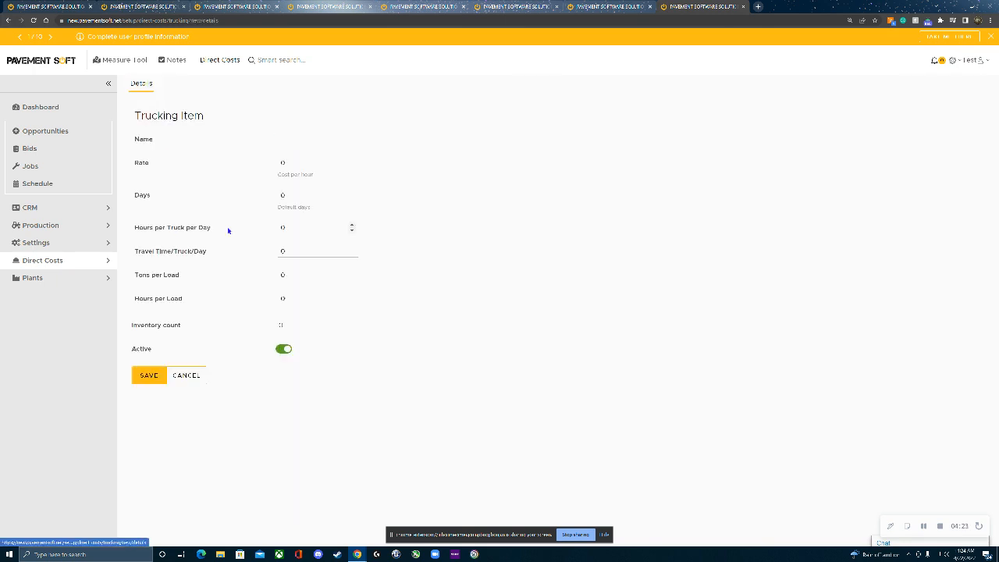
pyautogui.click(296, 139)
pyautogui.click(480, 201)
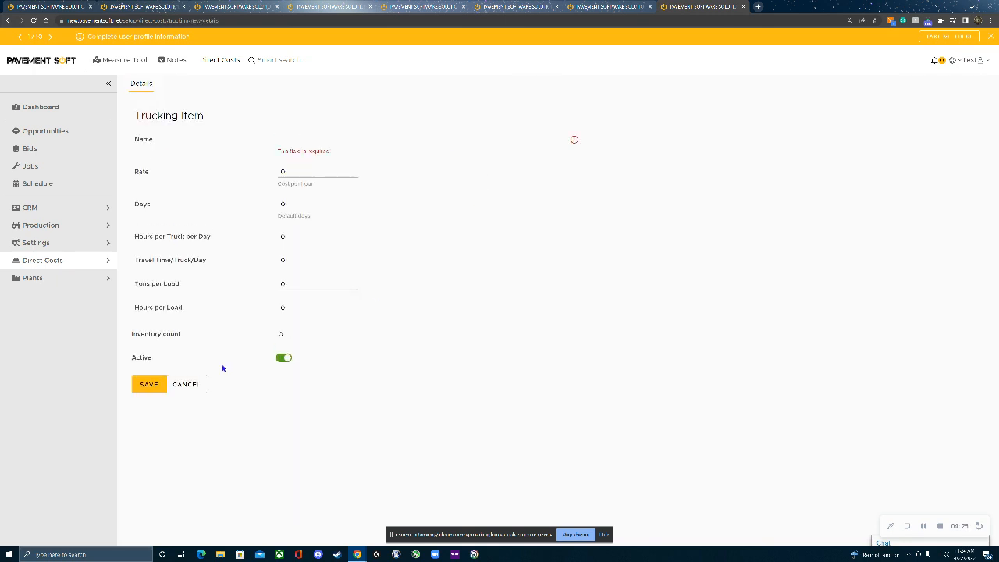
pyautogui.click(184, 378)
# Review the Stone and Sealer direct costs, including the details of the Chip Seal Double Pass per SF sealer item
pyautogui.click(88, 264)
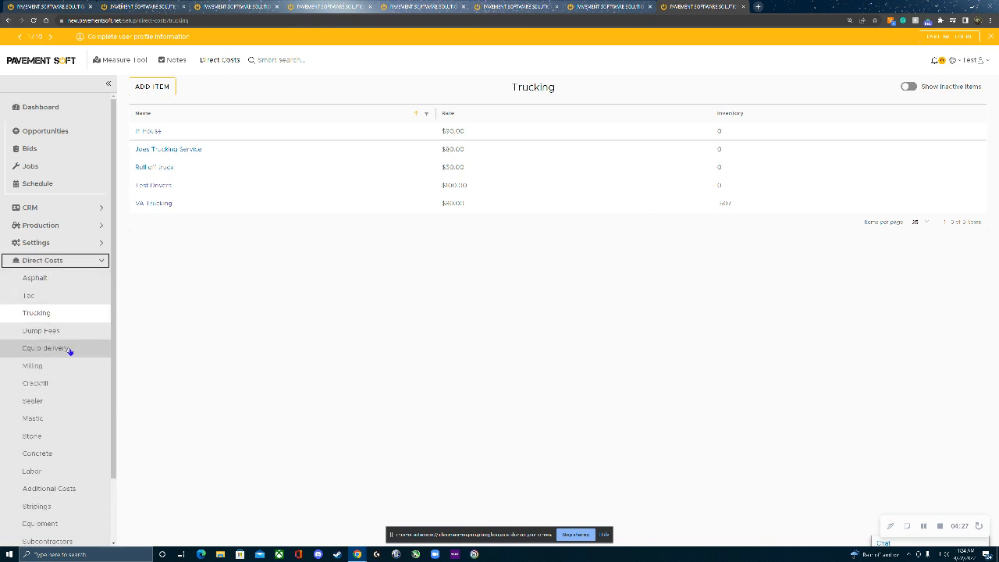
pyautogui.click(47, 435)
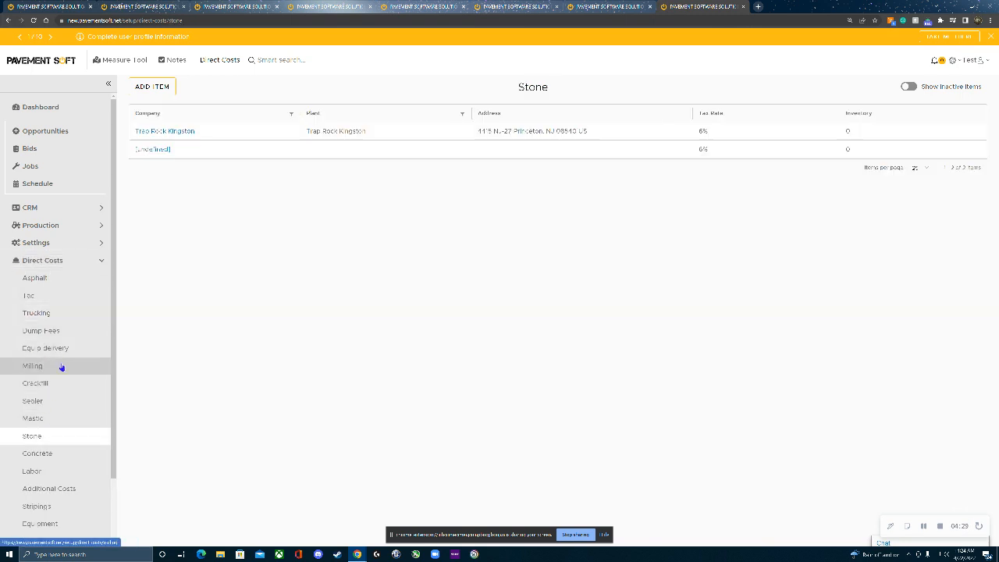
pyautogui.click(53, 402)
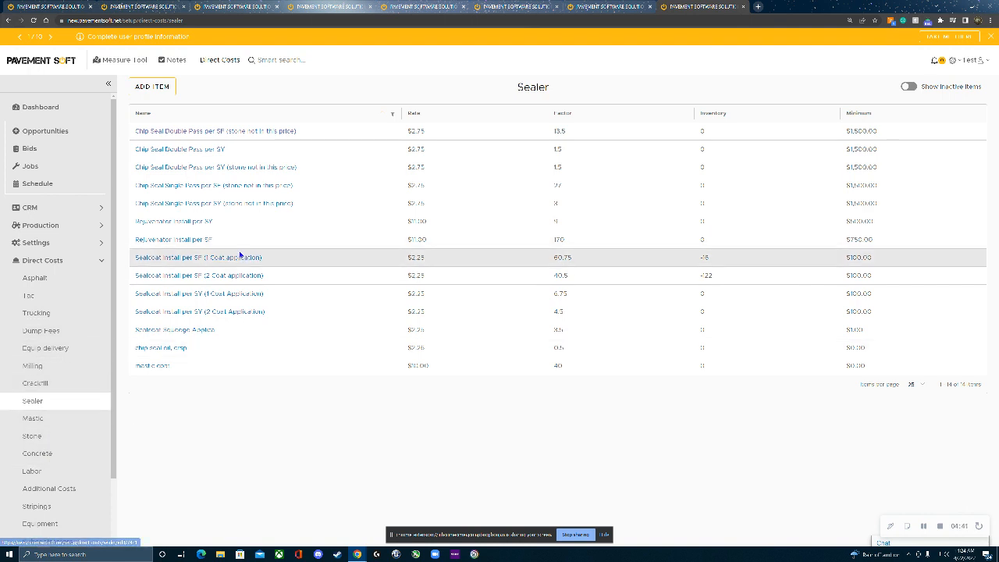
pyautogui.click(179, 139)
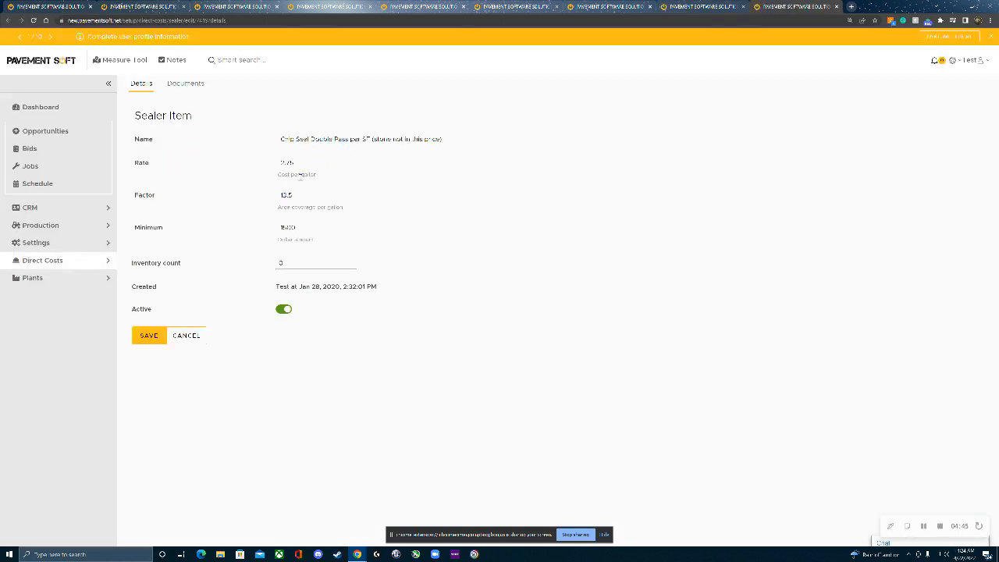
pyautogui.click(188, 336)
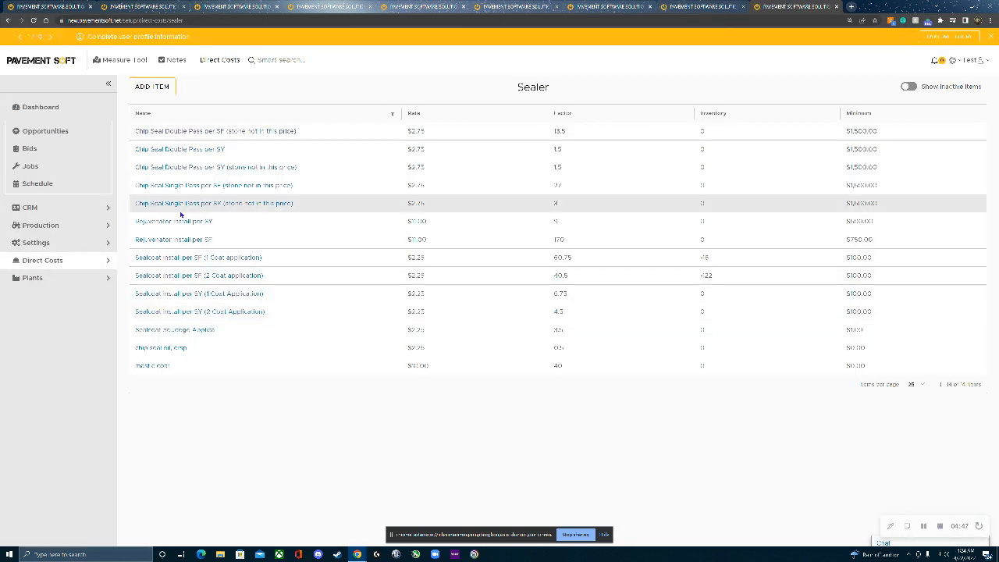
# Look through the items, rates and units in the Additional Costs list of the direct costs
pyautogui.click(84, 264)
pyautogui.click(61, 486)
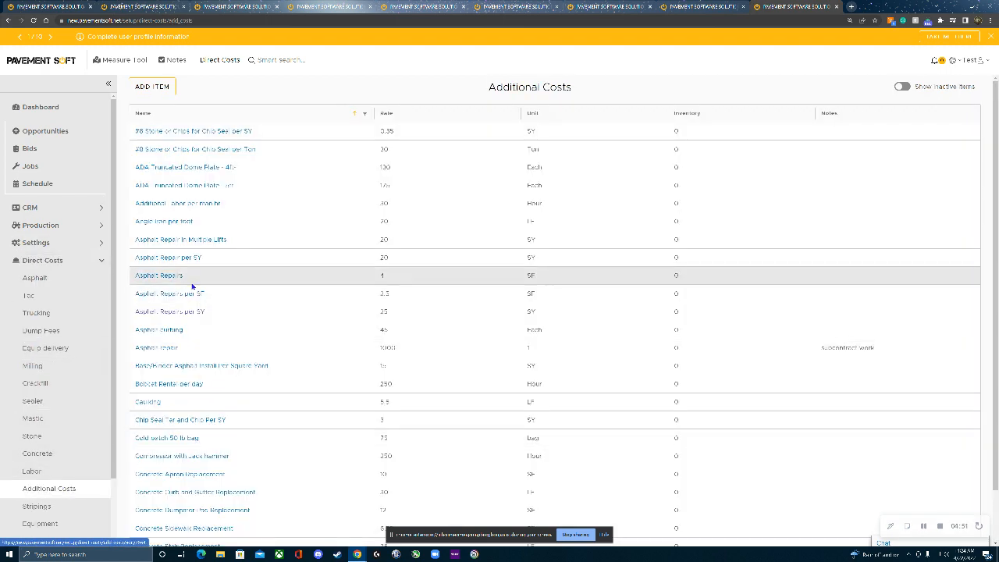
pyautogui.scroll(-2, 207, 254)
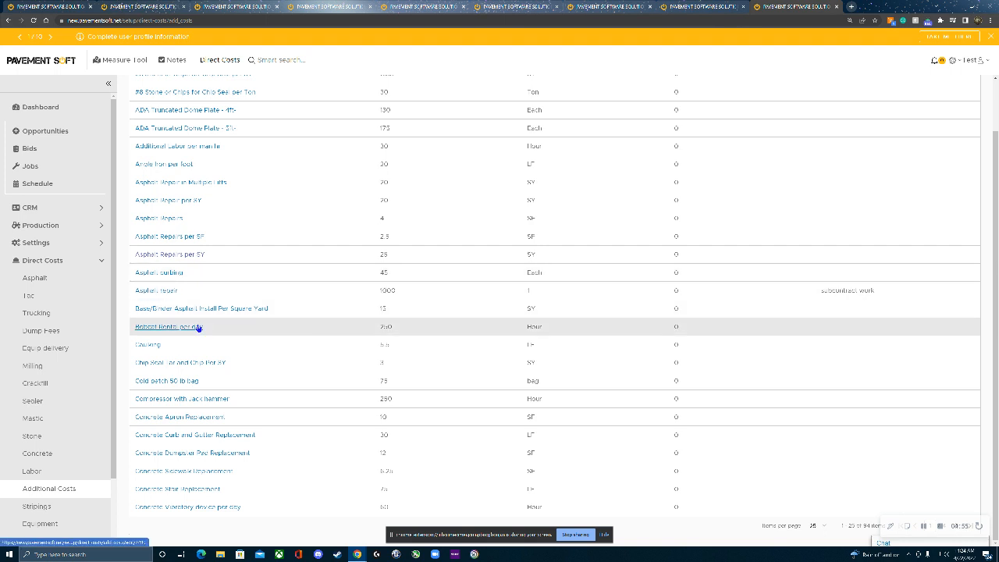
pyautogui.scroll(2, 187, 256)
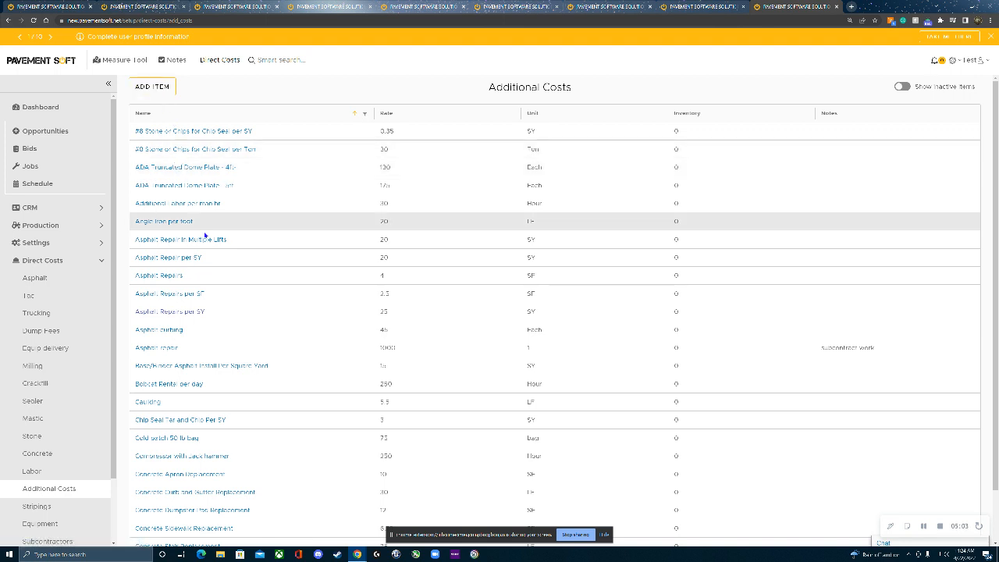
pyautogui.scroll(-1, 254, 355)
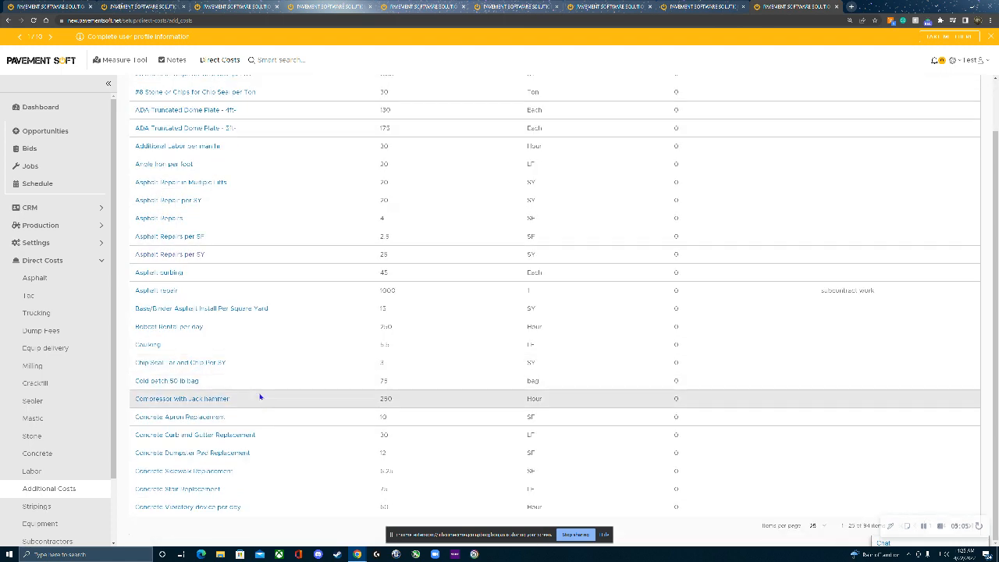